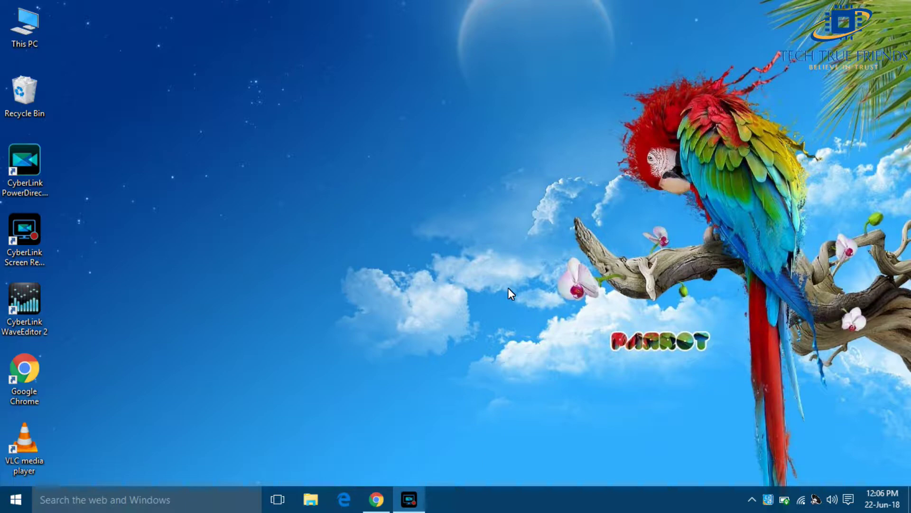
- Switch to Chrome and search the getintopc.com website for "driver package solution"
click(373, 507)
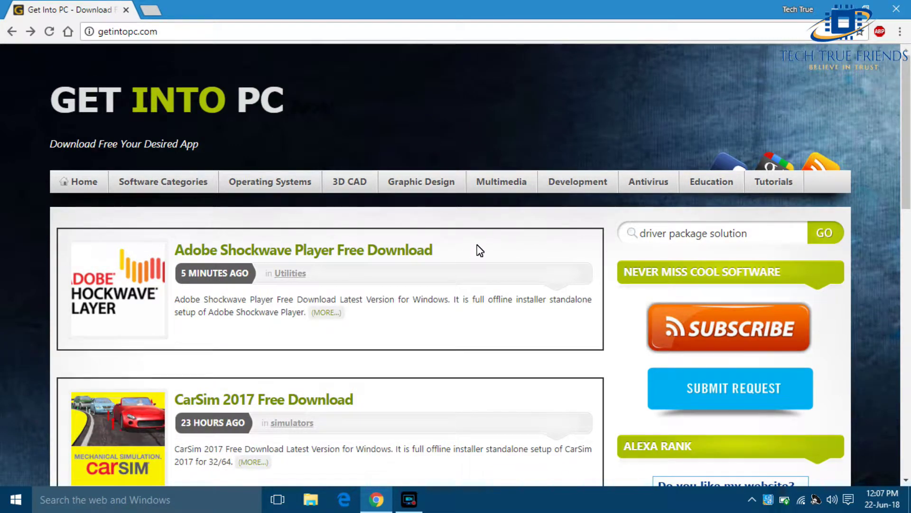
scroll(347, 304, down, 3)
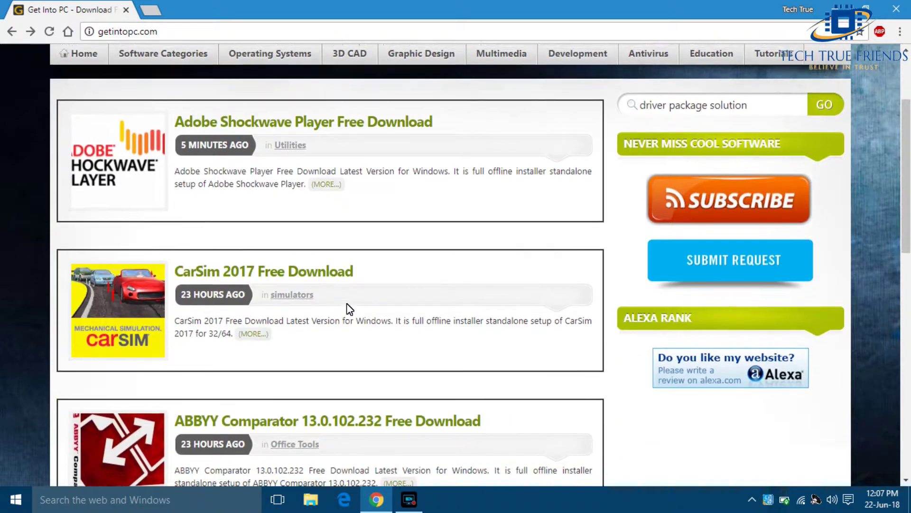
scroll(349, 309, up, 3)
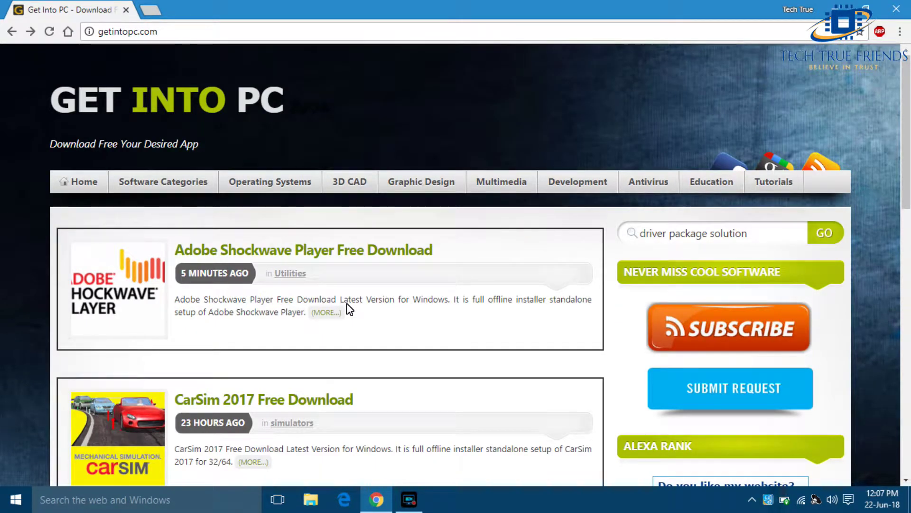
click(154, 31)
click(753, 235)
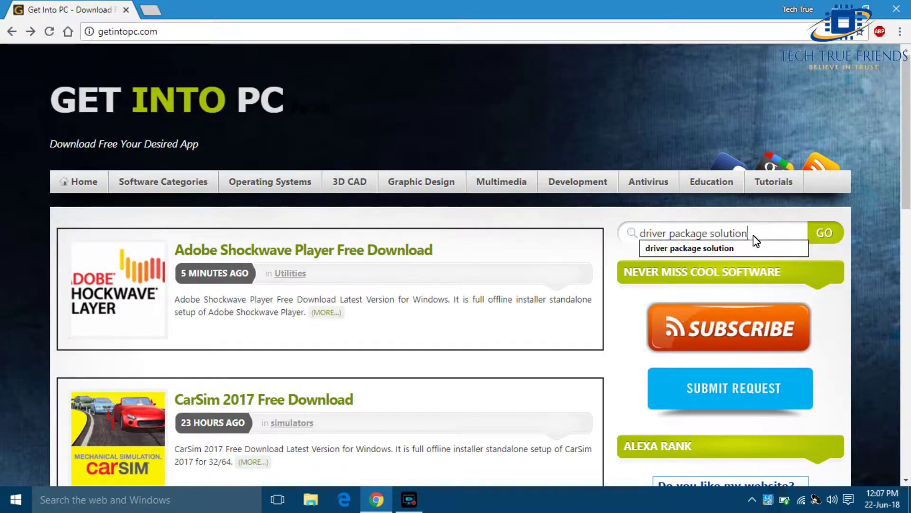
click(820, 236)
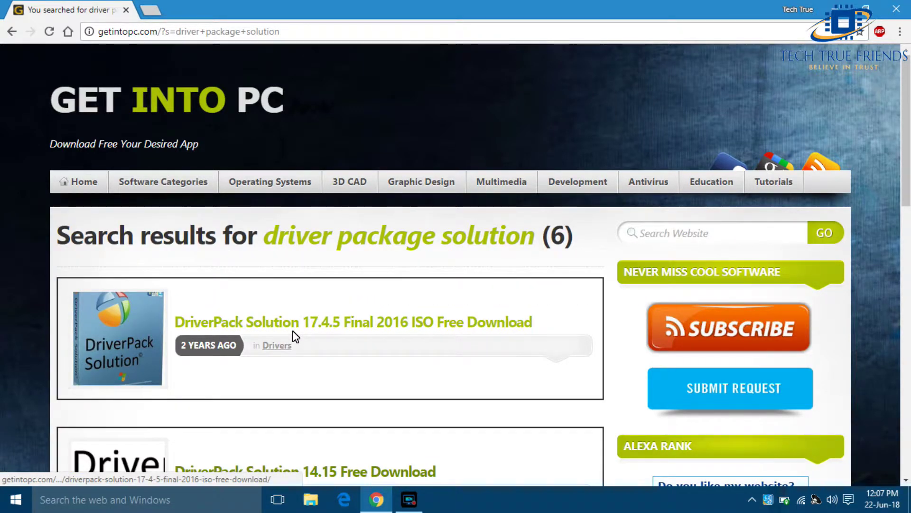
- Open the DriverPack Solution 17.4.5 Final 2016 ISO page and request its download
click(293, 331)
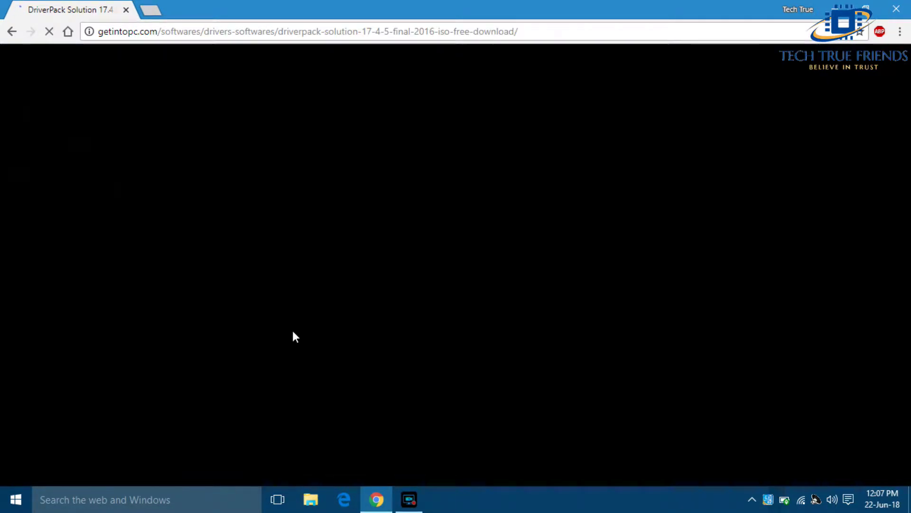
scroll(372, 332, down, 3)
scroll(373, 332, down, 15)
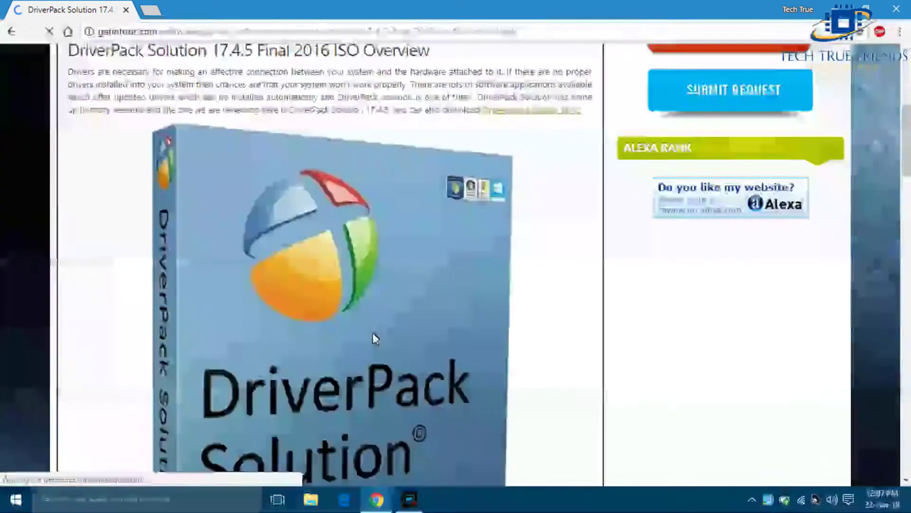
scroll(372, 332, down, 10)
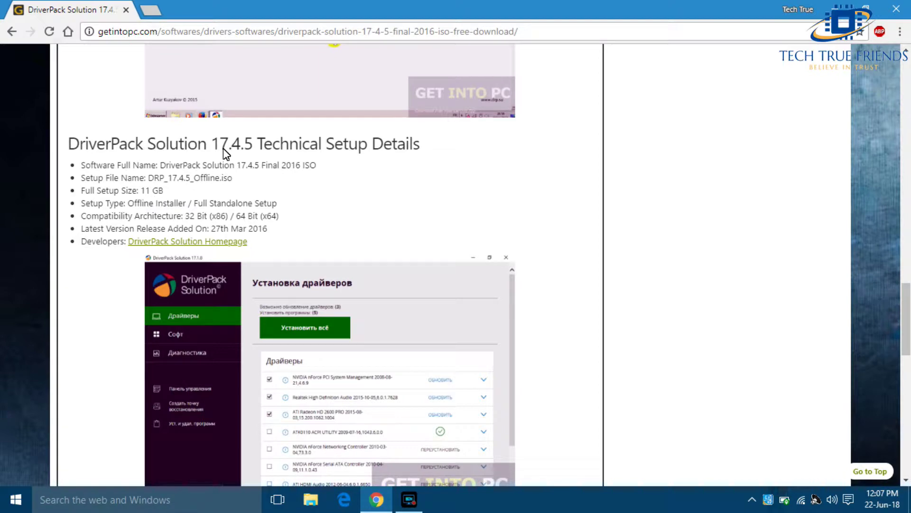
scroll(290, 247, down, 5)
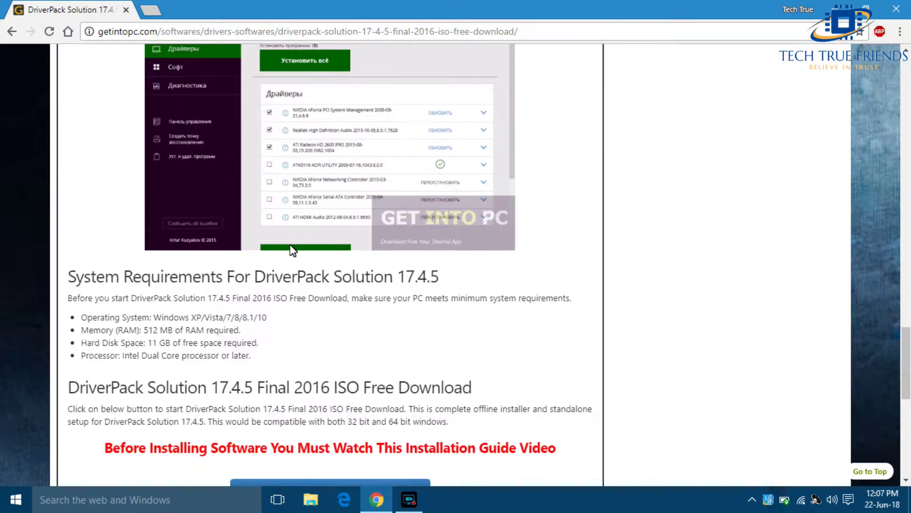
scroll(290, 252, down, 10)
scroll(350, 251, up, 3)
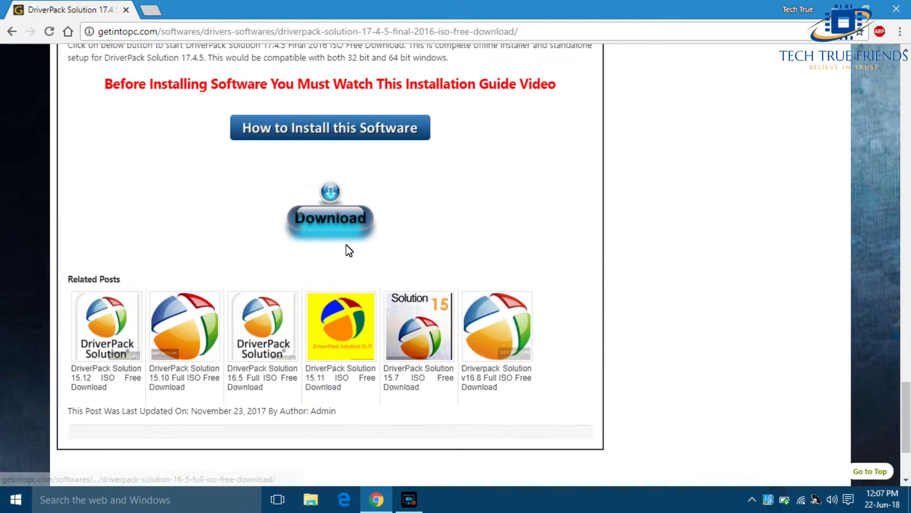
click(349, 240)
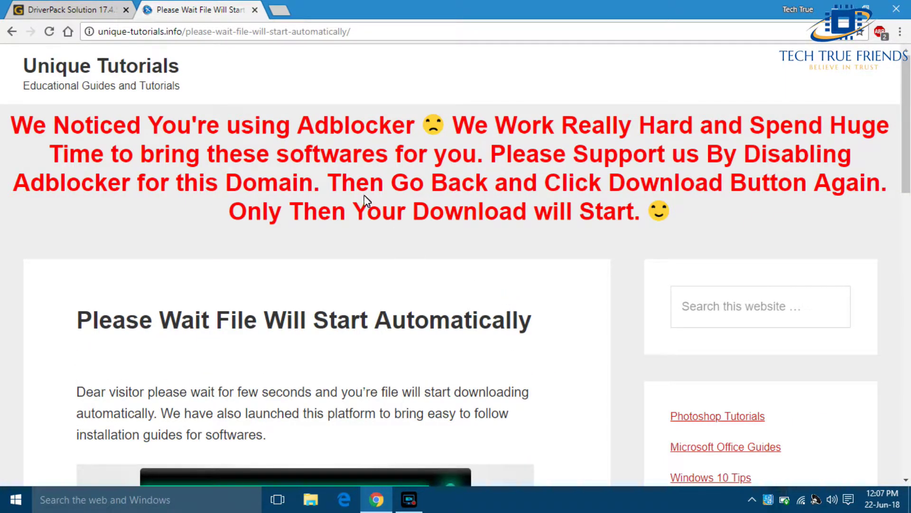
- Check the download waiting page and close the browser
scroll(368, 195, down, 1)
scroll(369, 197, down, 2)
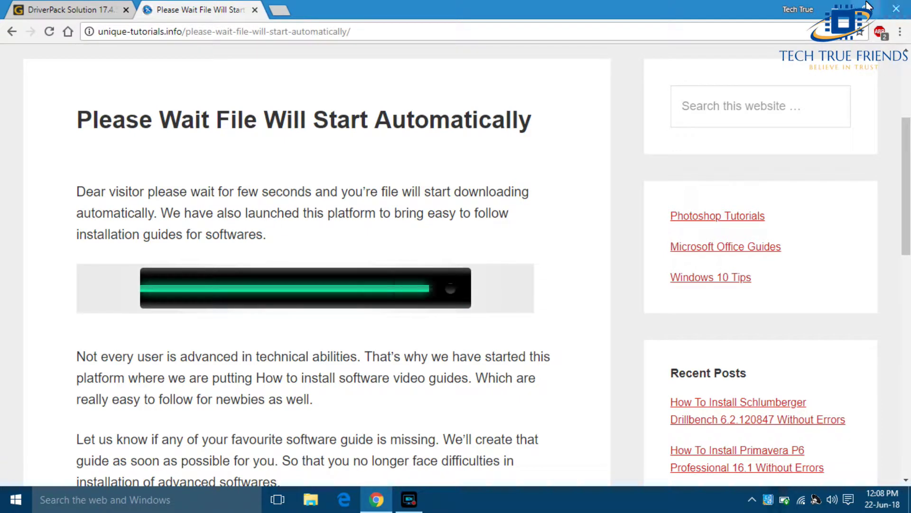
click(888, 10)
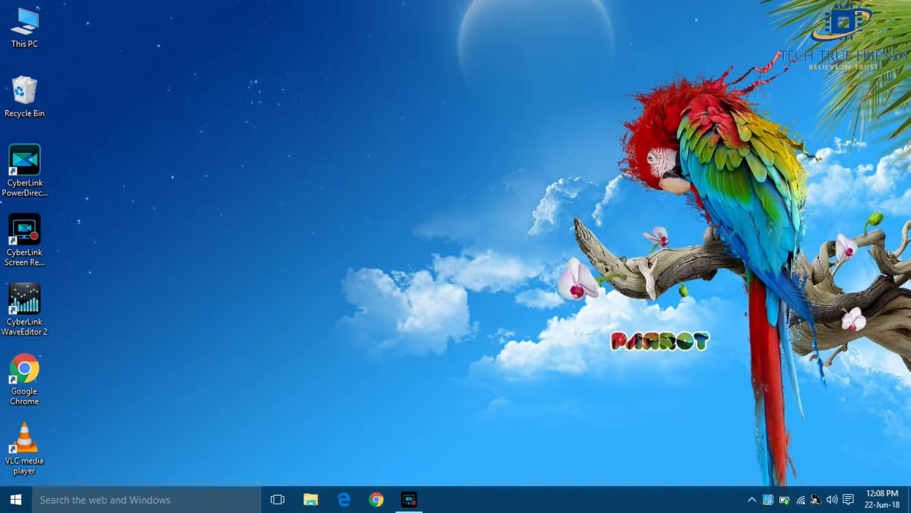
- Run the DriverPack application from the Softwares\DPS\DriverPack_17.7.33.3 folder on Local Disk (E:)
double_click(38, 16)
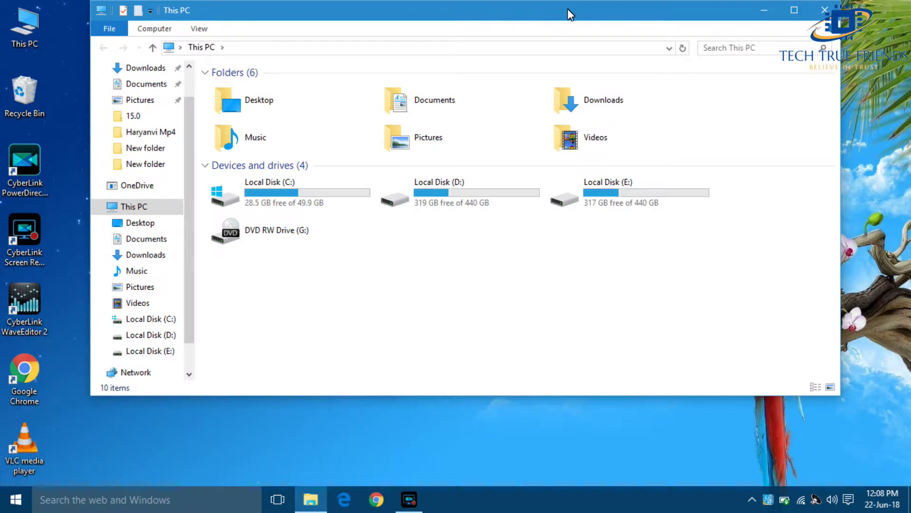
double_click(568, 9)
double_click(511, 208)
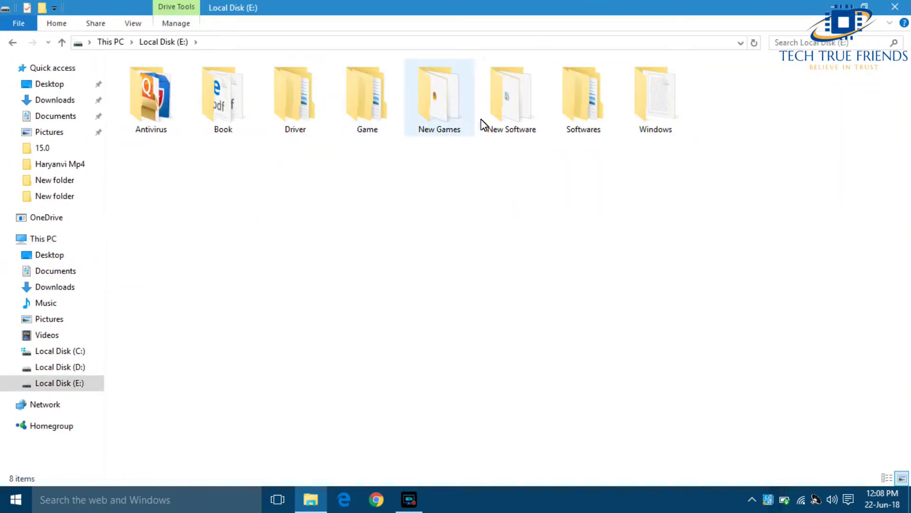
click(581, 119)
double_click(581, 119)
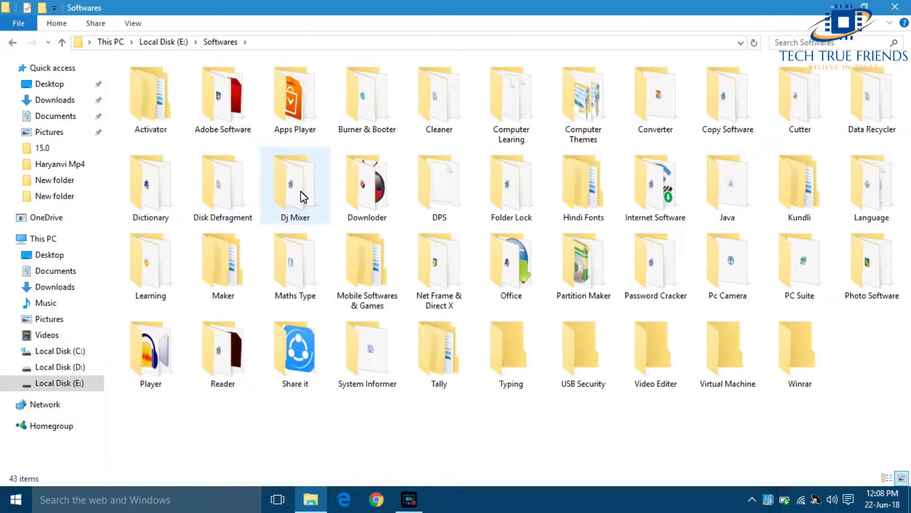
double_click(424, 178)
double_click(255, 84)
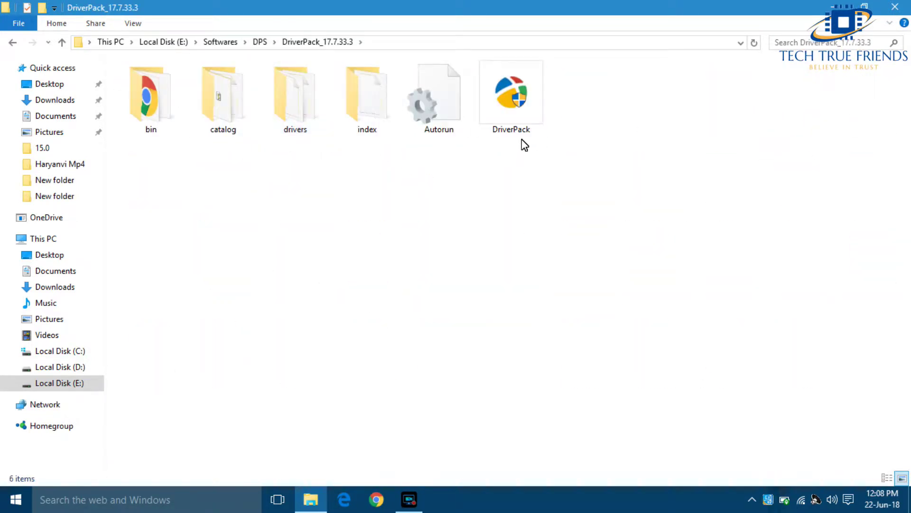
click(538, 124)
double_click(536, 120)
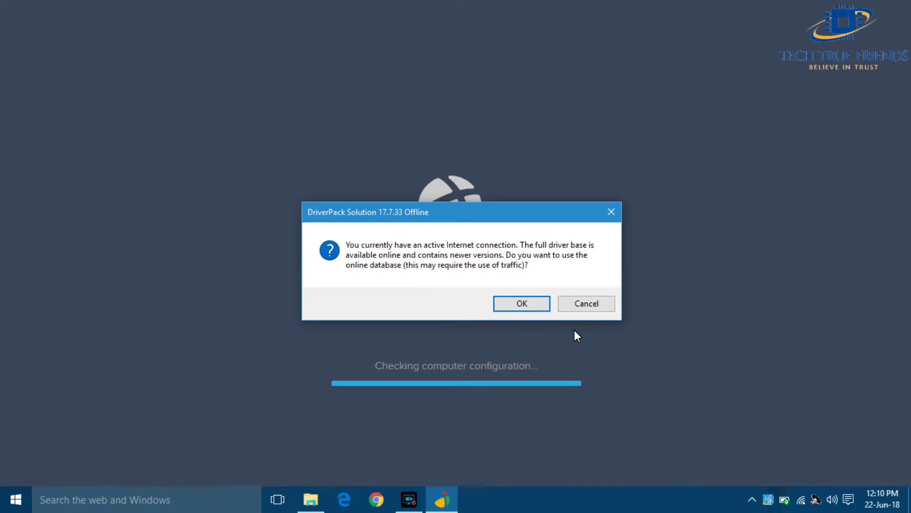
- Disconnect the computer from the Lenovo K8 Plus Wi-Fi network and decline using DriverPack's online driver database
click(801, 499)
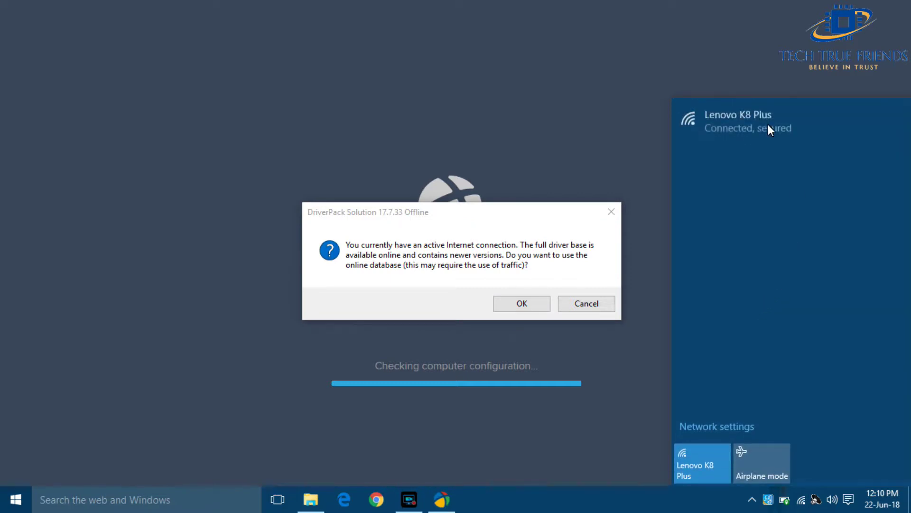
click(759, 110)
click(853, 155)
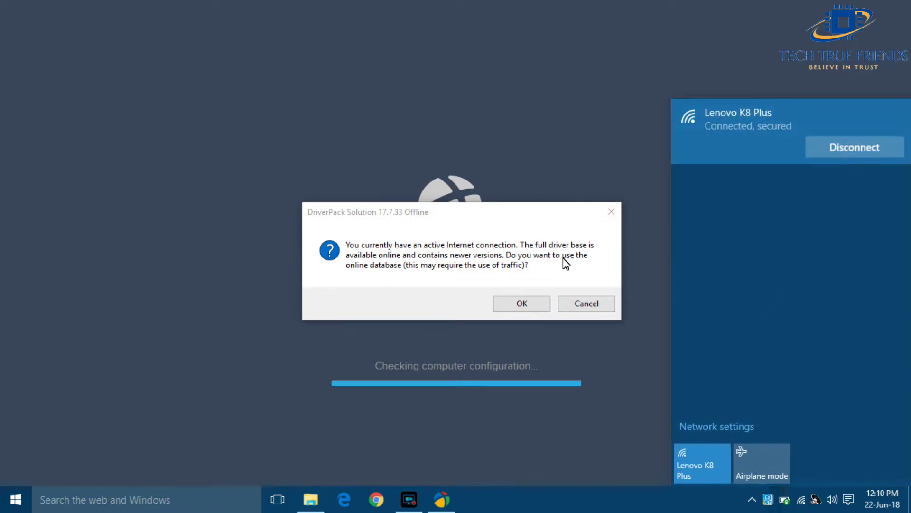
click(586, 304)
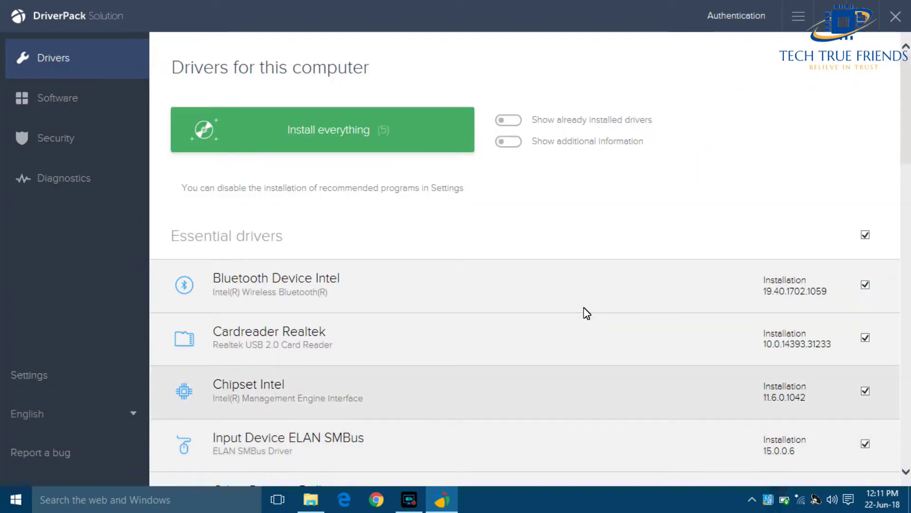
- Review the essential drivers, driver updates and driver utilities offered for this computer
scroll(588, 313, down, 3)
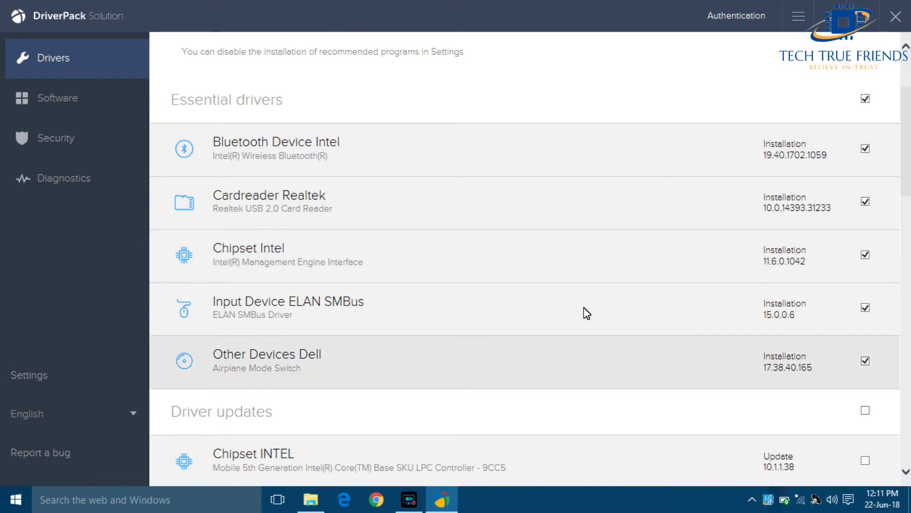
scroll(588, 313, down, 4)
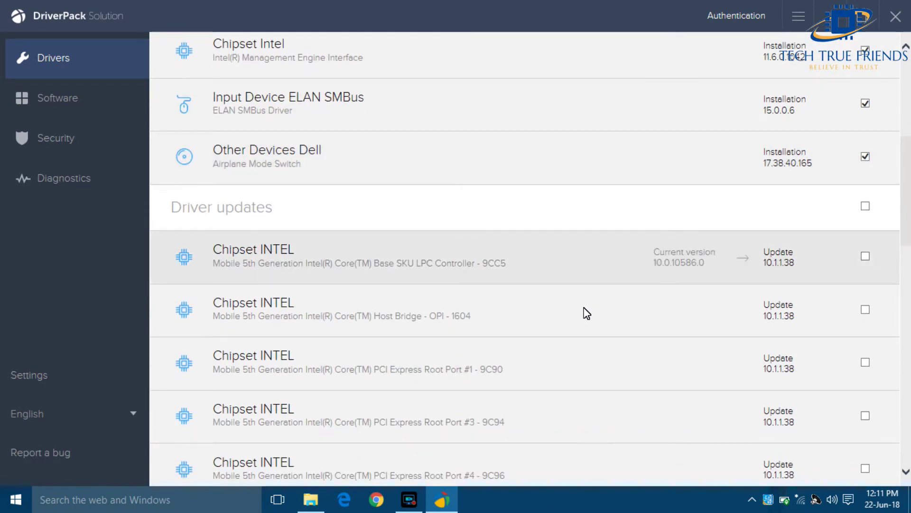
scroll(587, 313, down, 2)
scroll(588, 314, down, 7)
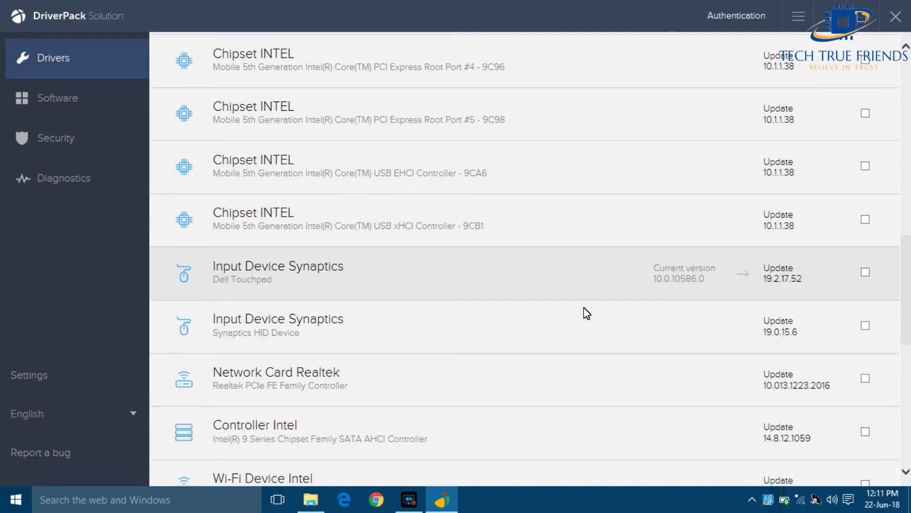
scroll(587, 313, down, 3)
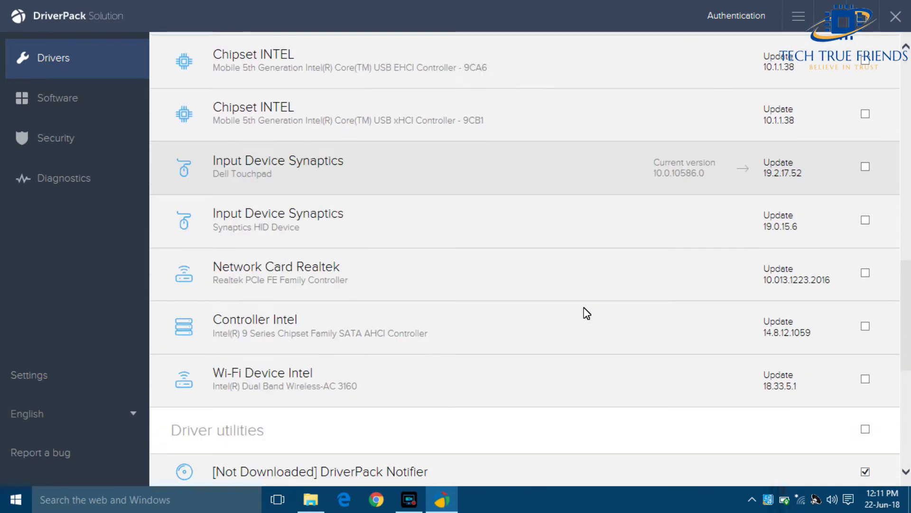
scroll(587, 313, down, 4)
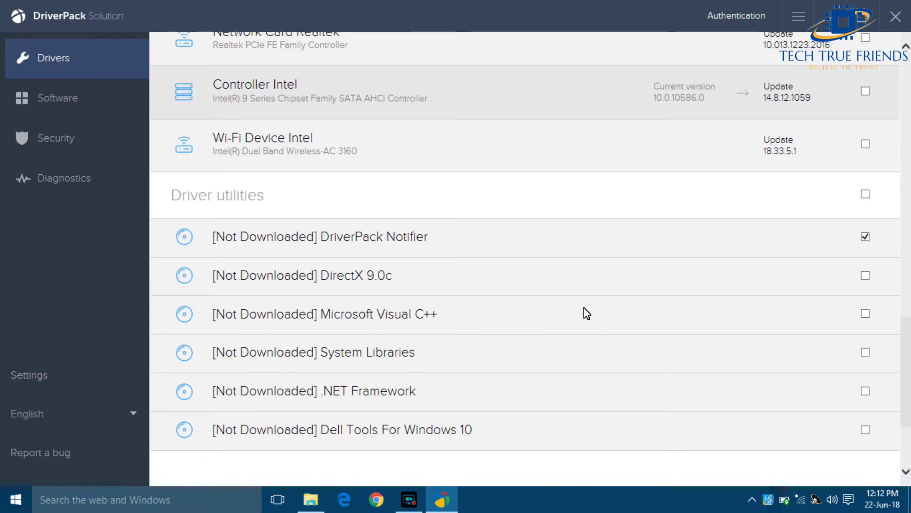
scroll(587, 313, down, 2)
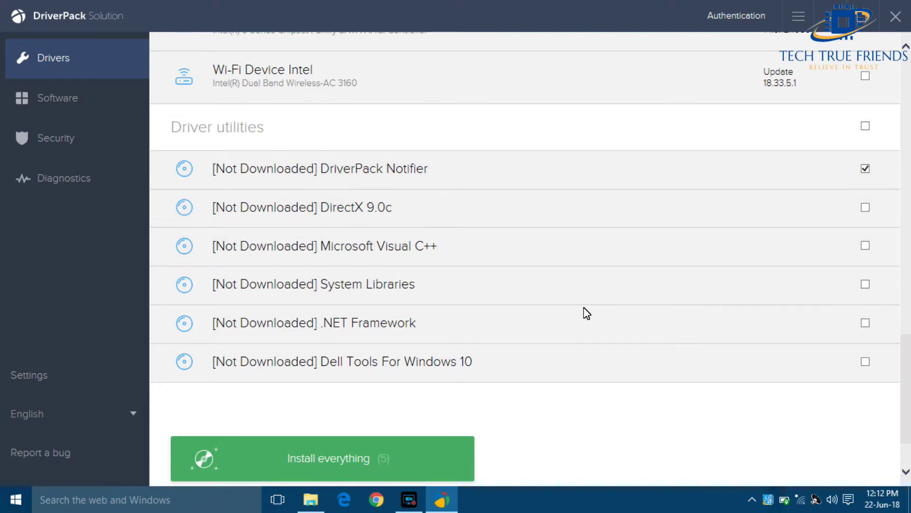
scroll(587, 314, down, 2)
scroll(587, 313, up, 3)
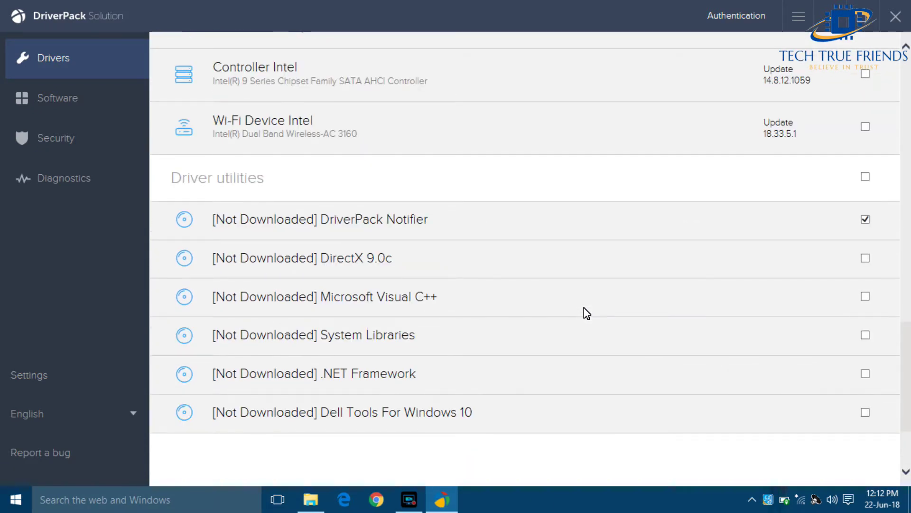
scroll(587, 314, up, 3)
scroll(587, 313, up, 2)
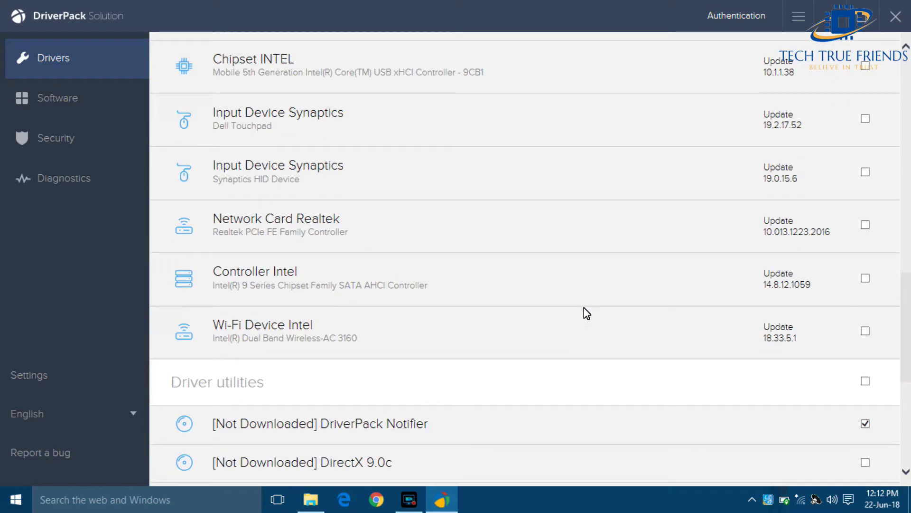
scroll(587, 314, up, 15)
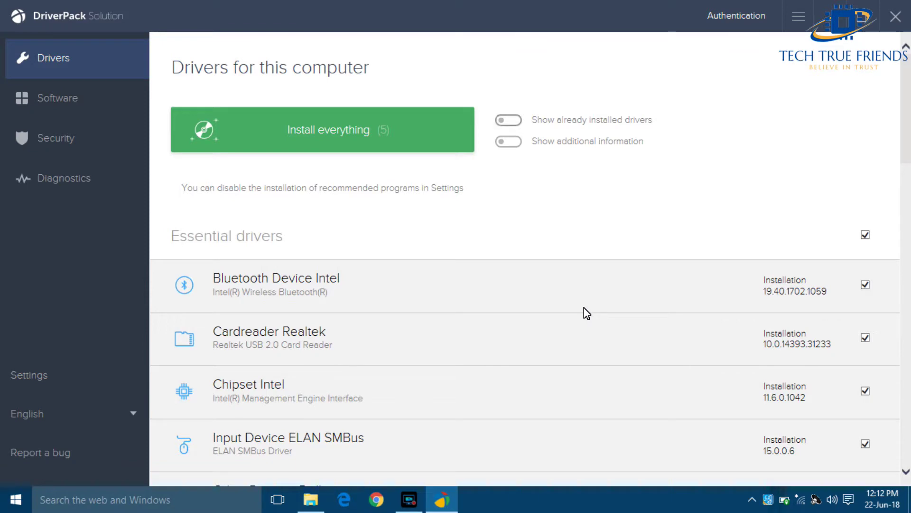
- Include the already installed drivers in the driver list and look through it
scroll(587, 313, down, 15)
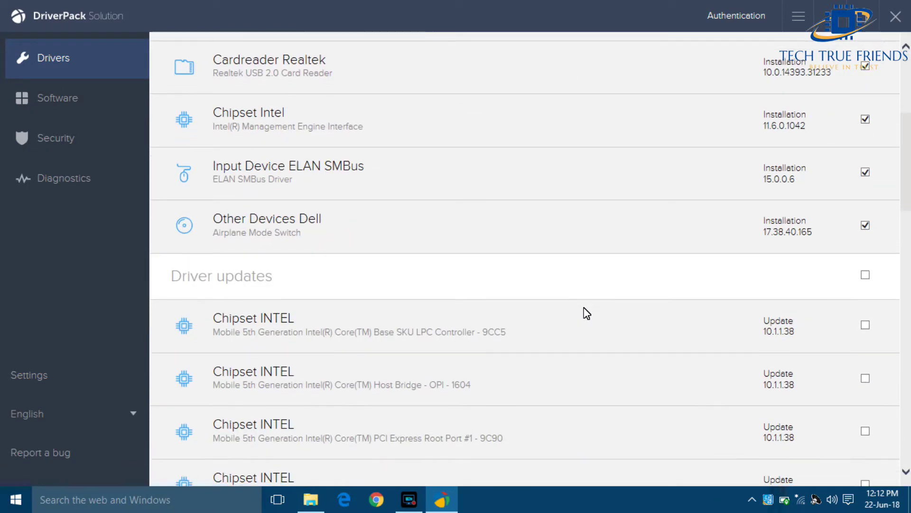
scroll(587, 313, down, 10)
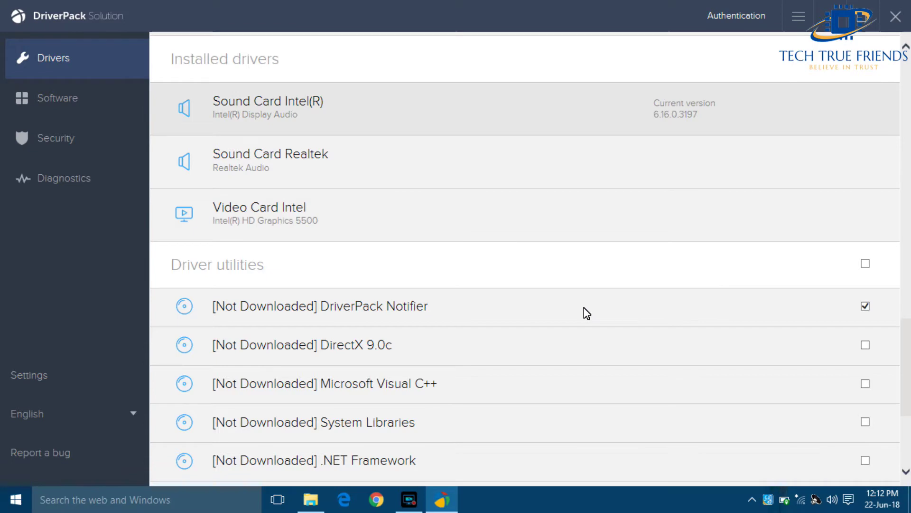
scroll(587, 313, up, 5)
scroll(587, 312, up, 10)
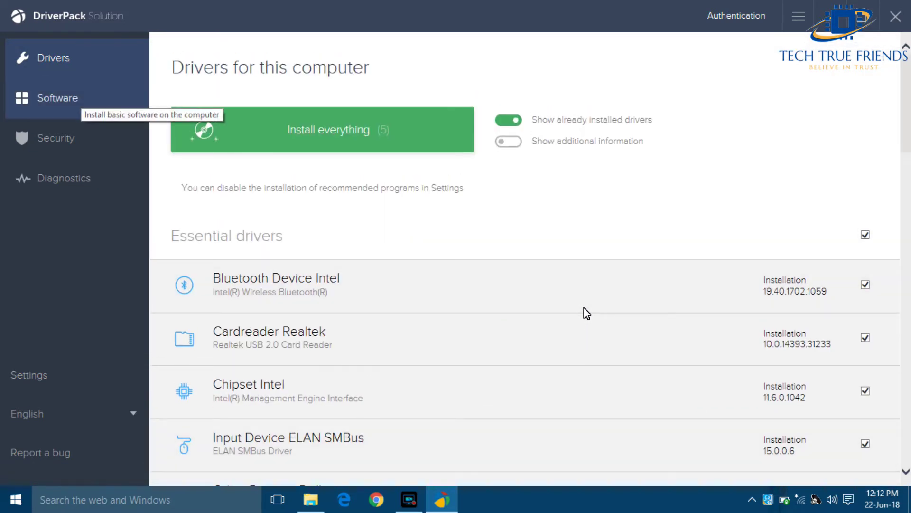
- Look through DriverPack's Software, Security and Diagnostics sections, ending on the system diagnostics
click(76, 102)
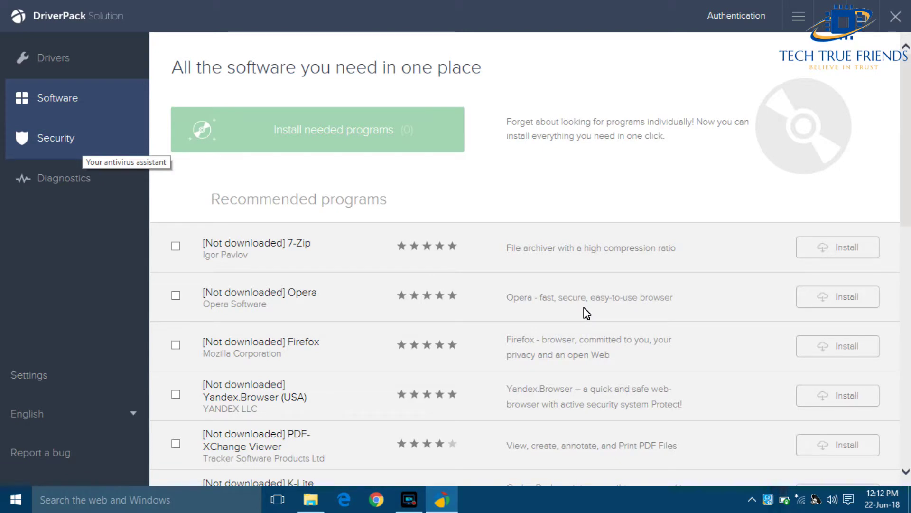
click(81, 137)
click(97, 179)
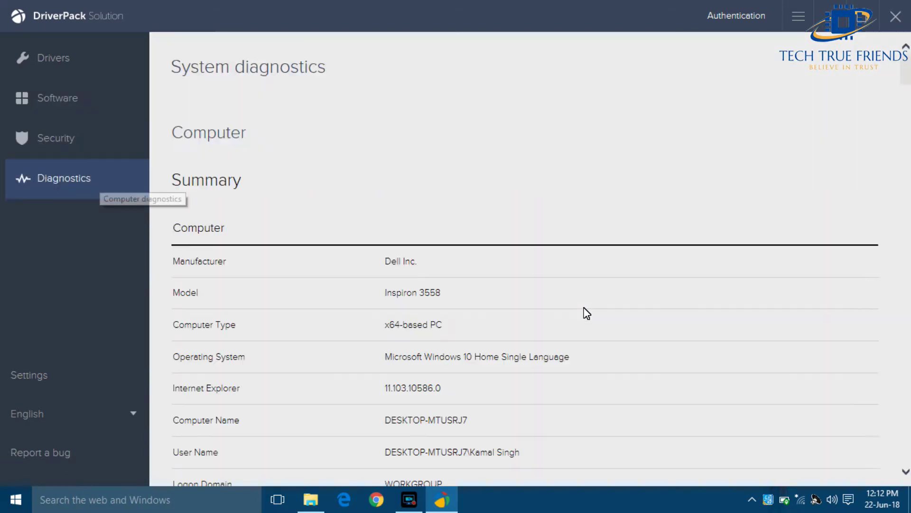
- Look through the computer summary in the system diagnostics and return to the list of drivers for this computer
scroll(587, 314, down, 12)
scroll(587, 314, up, 7)
scroll(587, 313, up, 5)
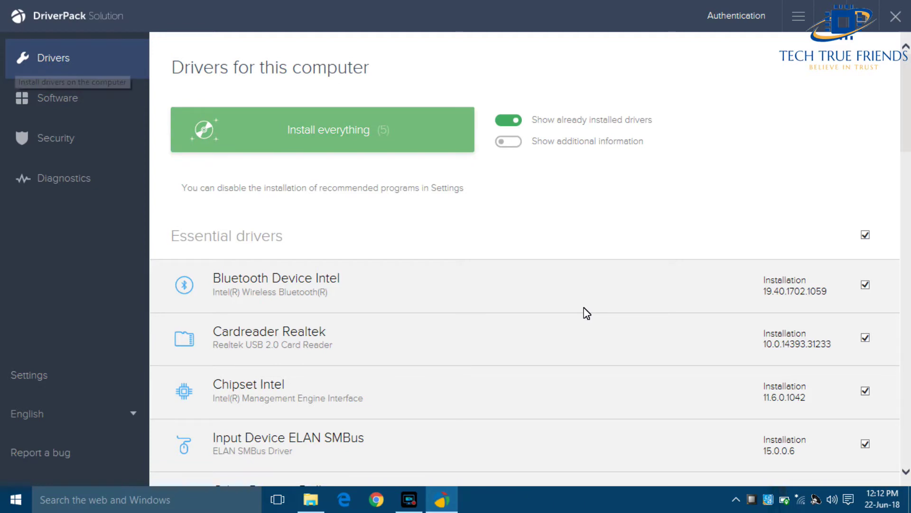
- Select the driver updates for the Dell Touchpad, Synaptics HID Device, Realtek network card, Intel SATA AHCI controller and Intel Wi-Fi device
scroll(587, 313, down, 2)
scroll(587, 313, down, 15)
scroll(588, 313, up, 7)
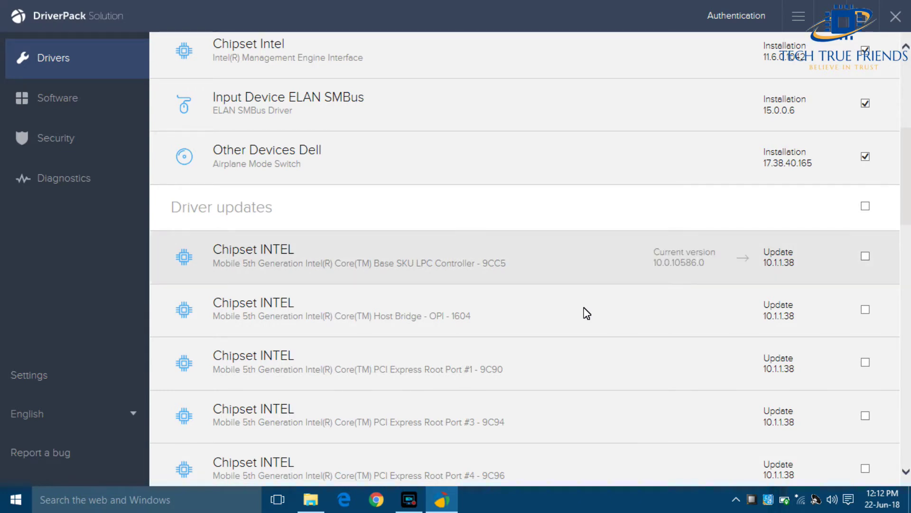
scroll(587, 313, down, 10)
scroll(587, 314, down, 3)
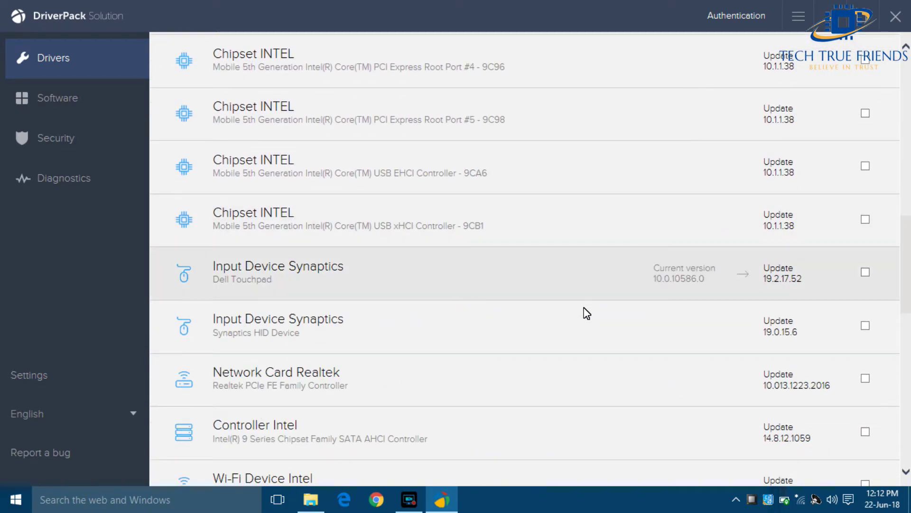
click(865, 272)
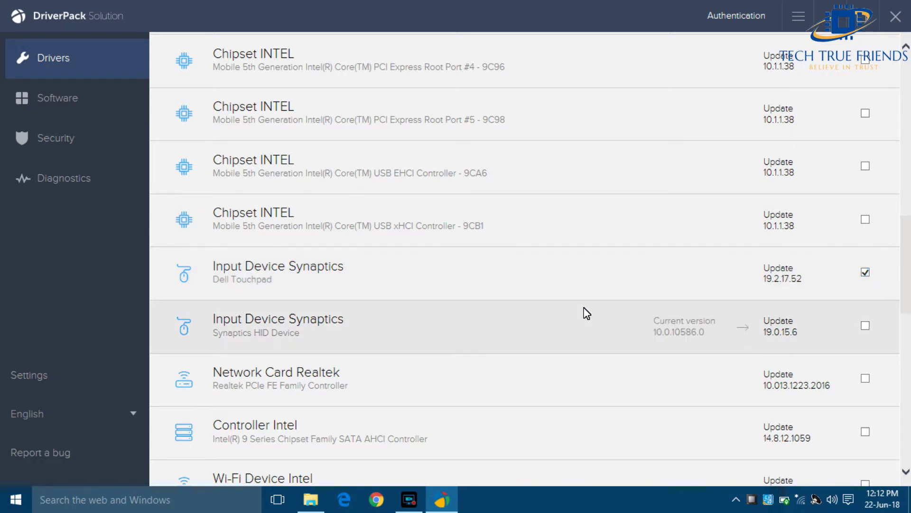
click(587, 314)
scroll(588, 313, down, 5)
click(587, 313)
click(587, 314)
click(587, 313)
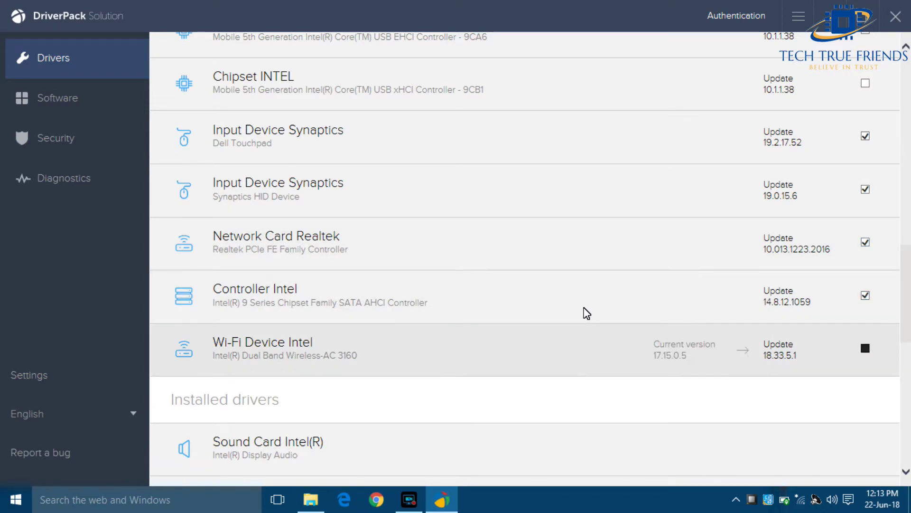
- Check the rest of the driver list and start installing everything selected
scroll(587, 314, down, 5)
scroll(587, 313, down, 5)
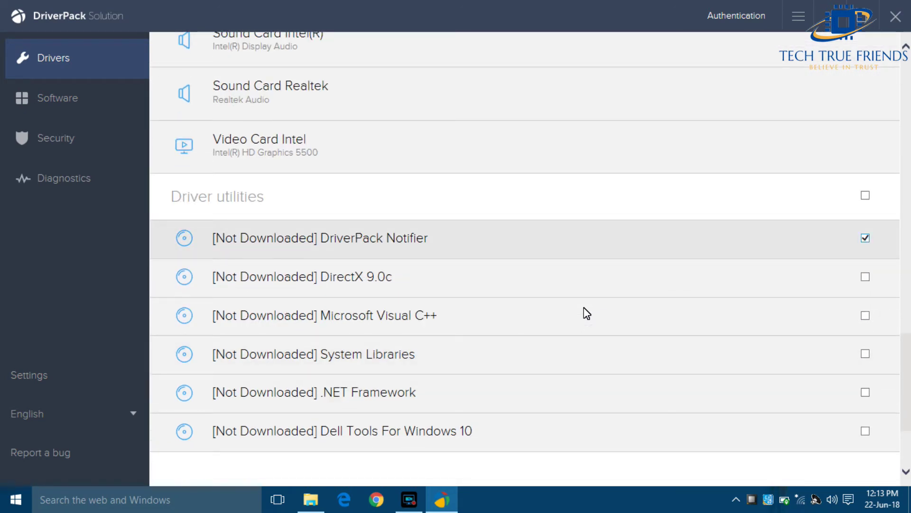
scroll(587, 313, up, 15)
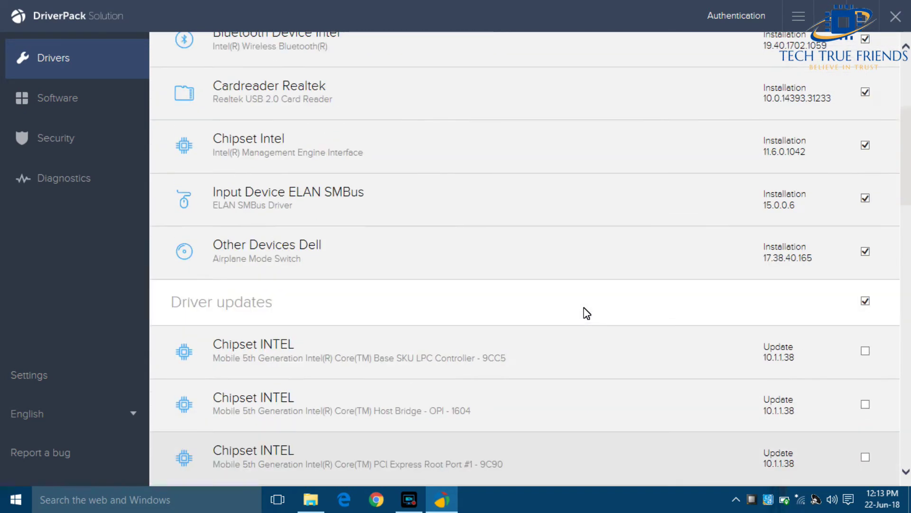
scroll(587, 314, up, 5)
key(Return)
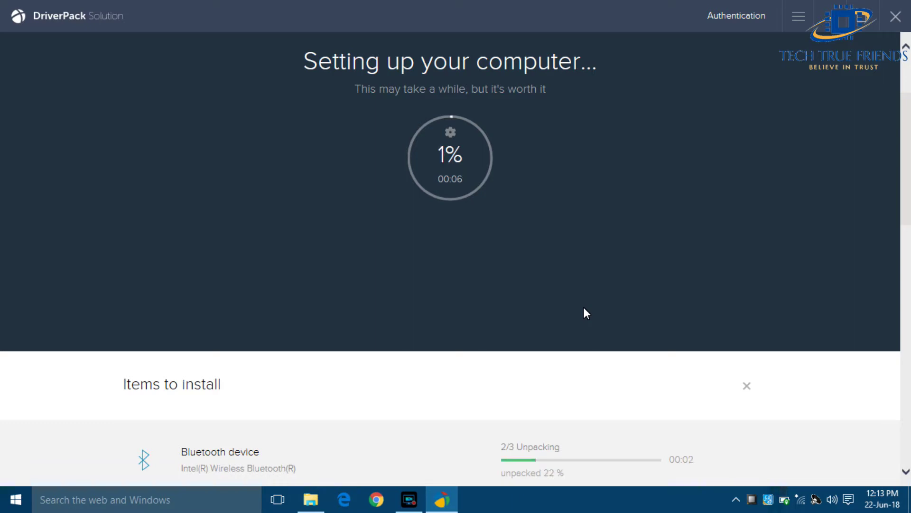
- Monitor the overall setup progress and the installation status of each queued driver
scroll(584, 308, down, 5)
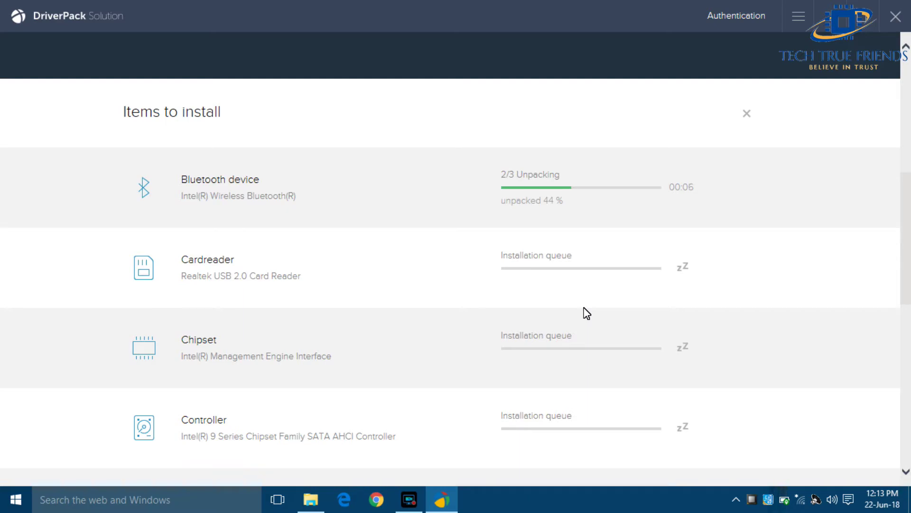
scroll(587, 313, down, 2)
scroll(588, 314, down, 4)
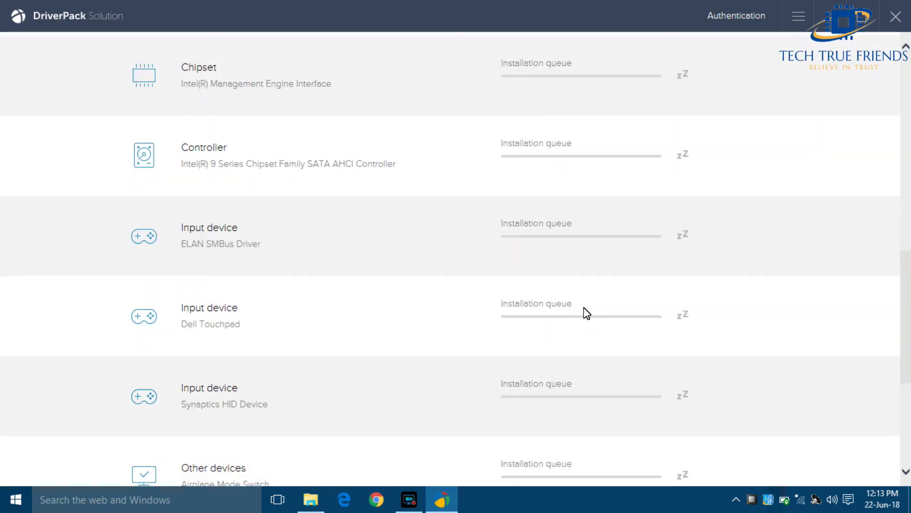
scroll(588, 314, down, 6)
scroll(587, 313, up, 6)
scroll(587, 313, up, 10)
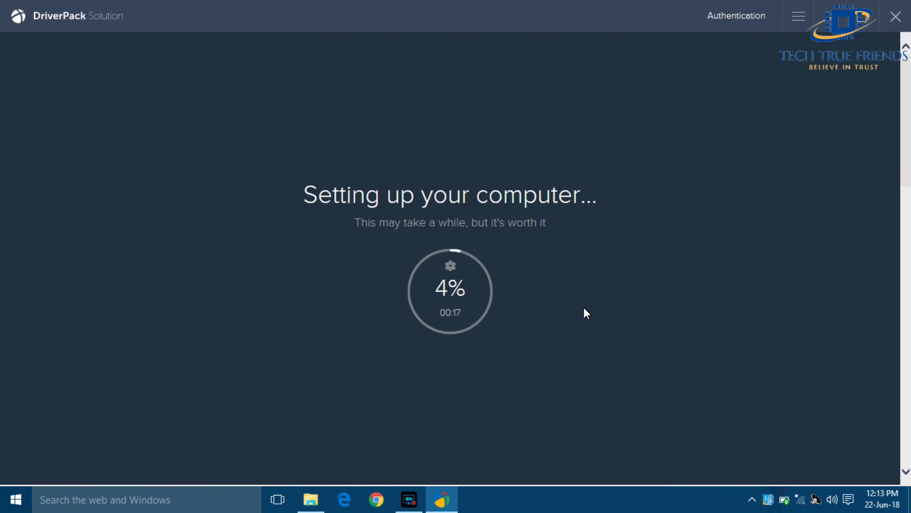
scroll(584, 308, down, 4)
scroll(584, 308, up, 4)
scroll(587, 313, down, 10)
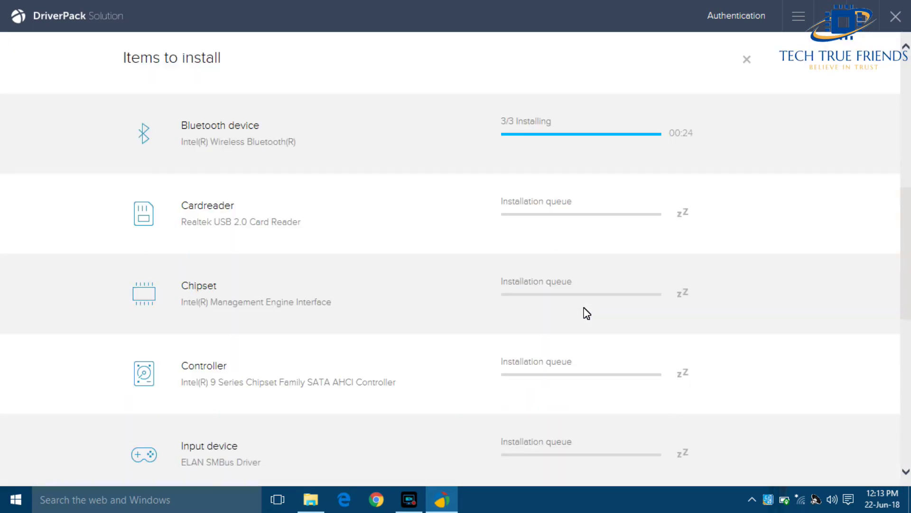
scroll(587, 314, up, 10)
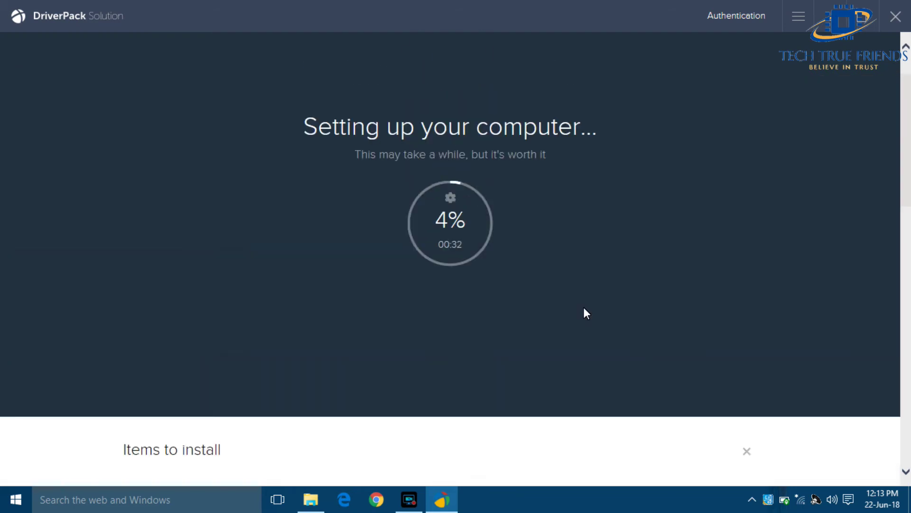
scroll(587, 313, up, 2)
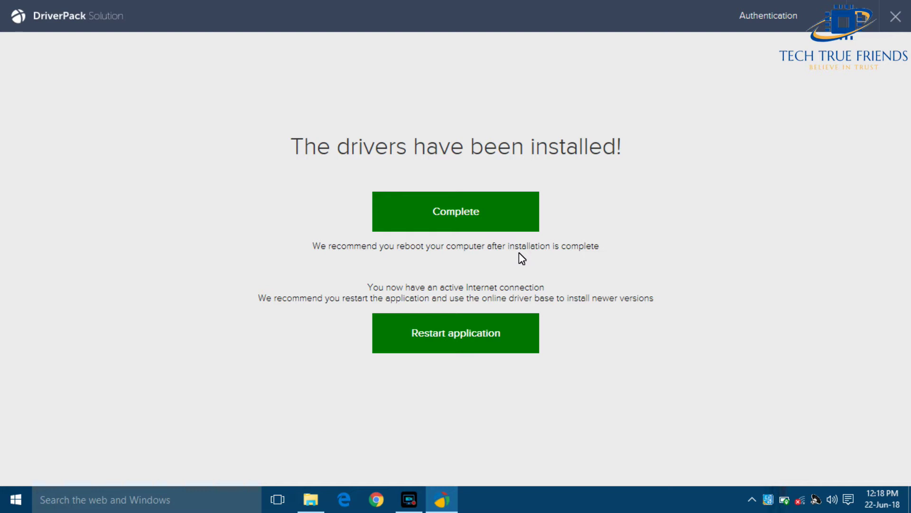
- Leave the installation-finished page and review the driver updates, installed drivers and driver utilities in the refreshed list
key(Return)
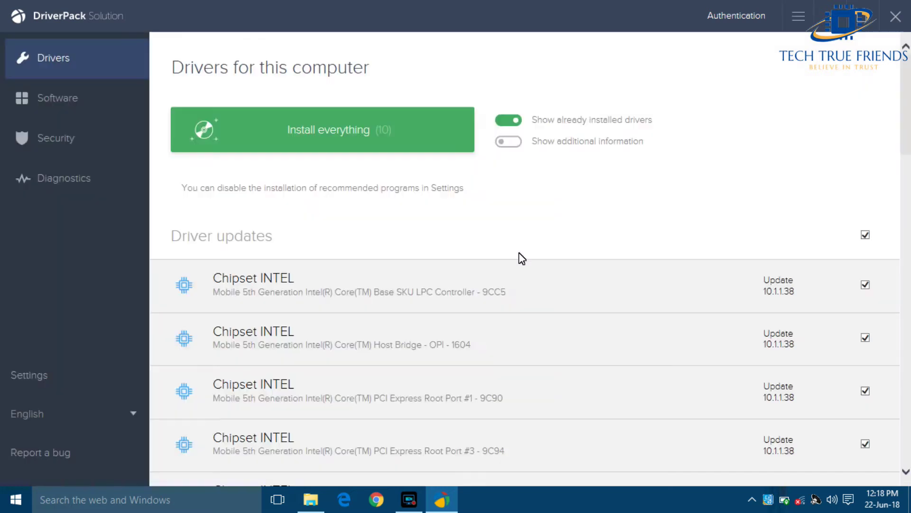
scroll(522, 259, down, 4)
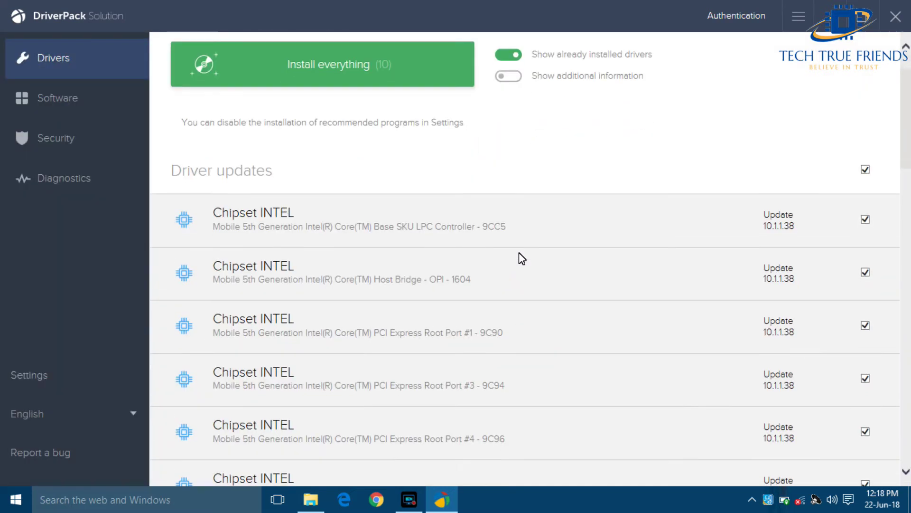
scroll(522, 258, up, 4)
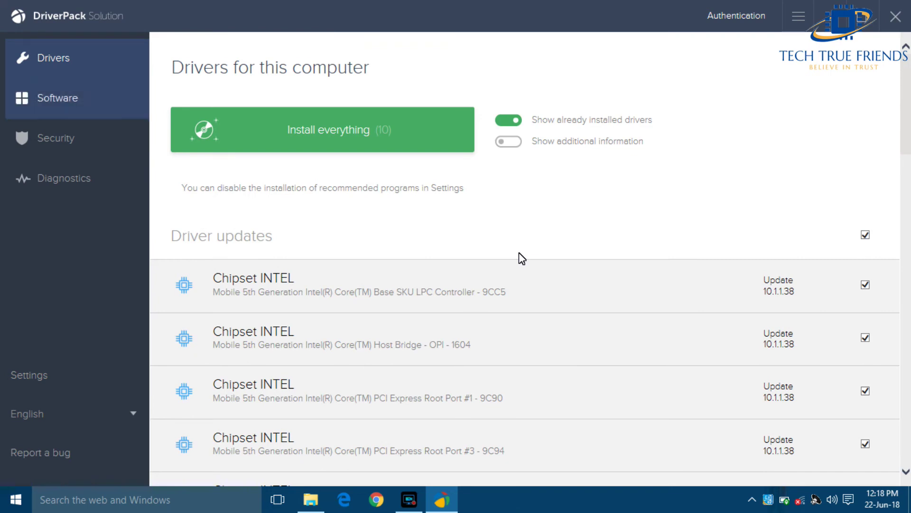
scroll(520, 253, down, 20)
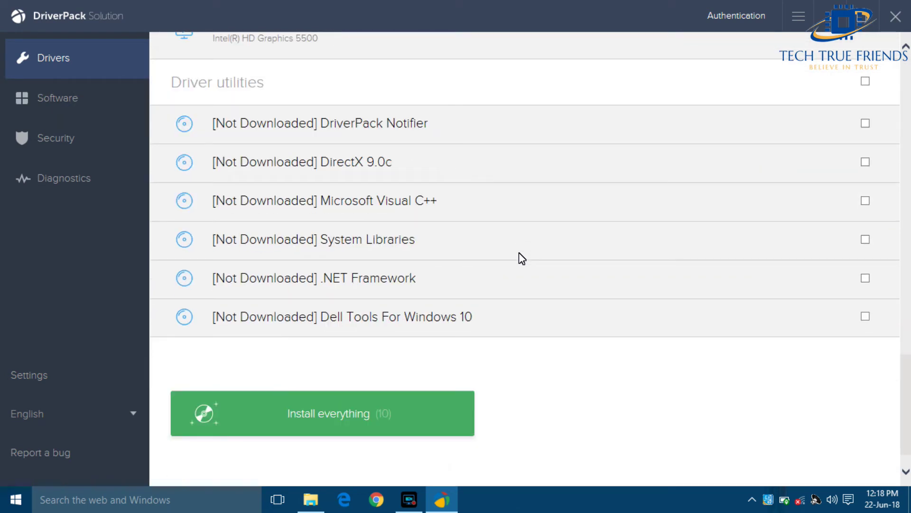
scroll(519, 253, up, 2)
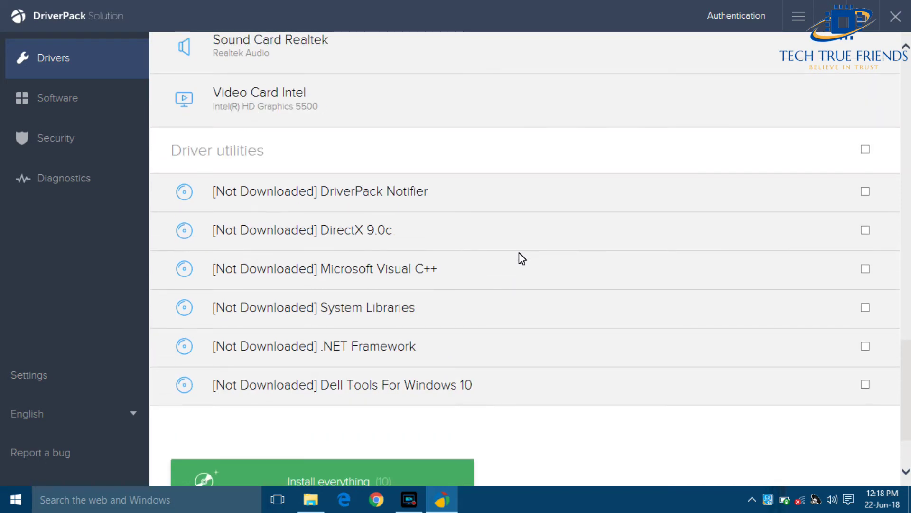
scroll(519, 253, up, 8)
scroll(520, 253, up, 7)
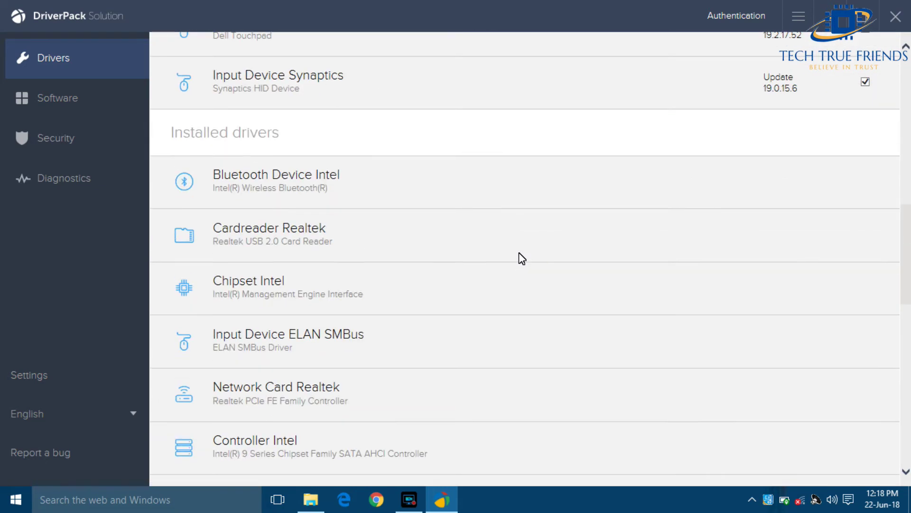
scroll(519, 253, up, 5)
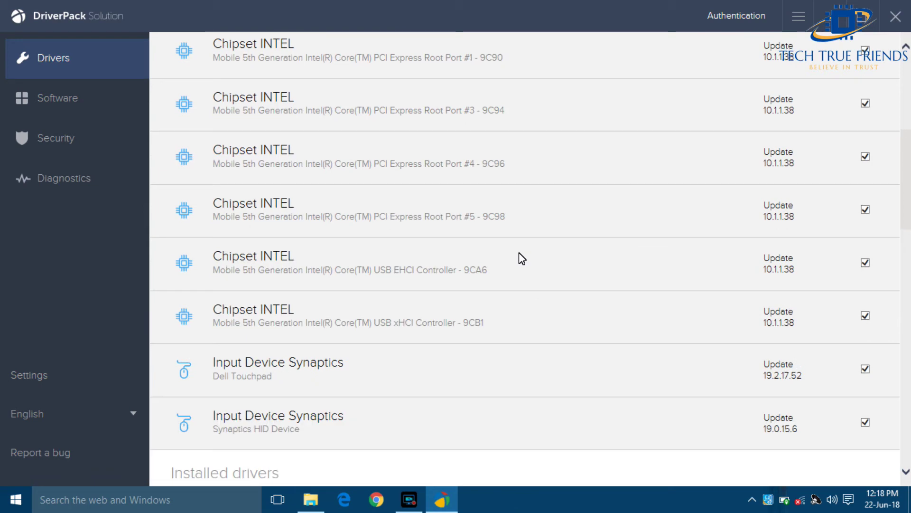
scroll(519, 253, up, 3)
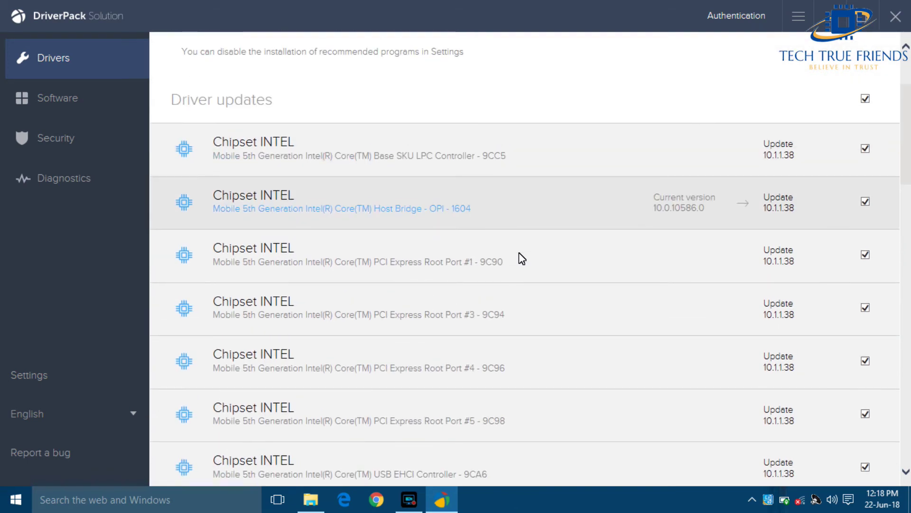
scroll(519, 253, up, 3)
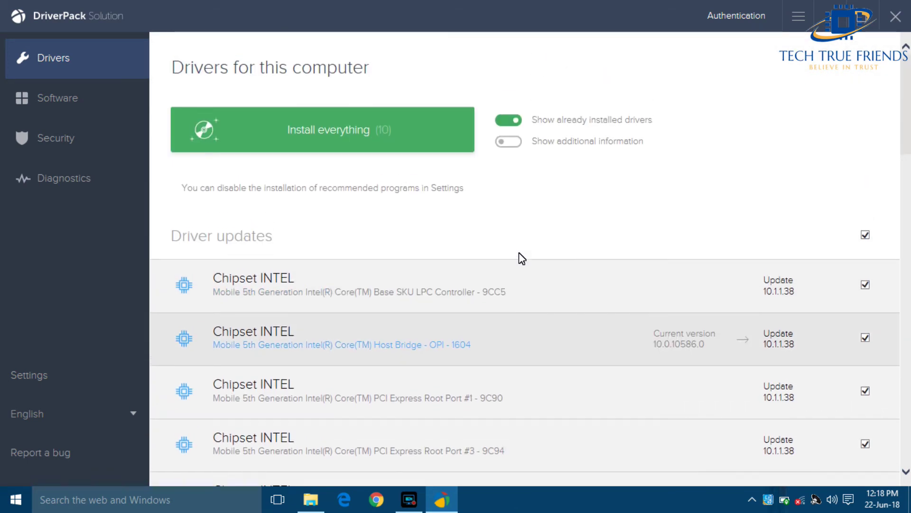
scroll(519, 259, down, 3)
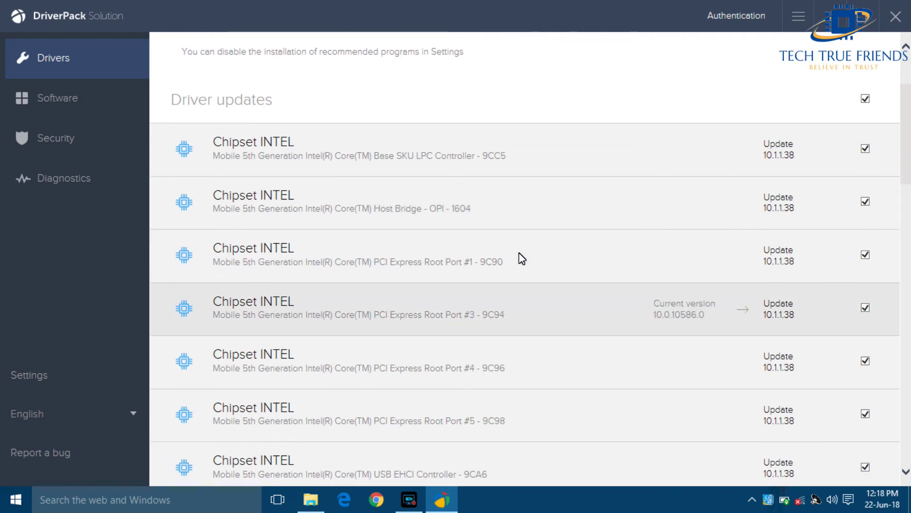
scroll(520, 252, down, 15)
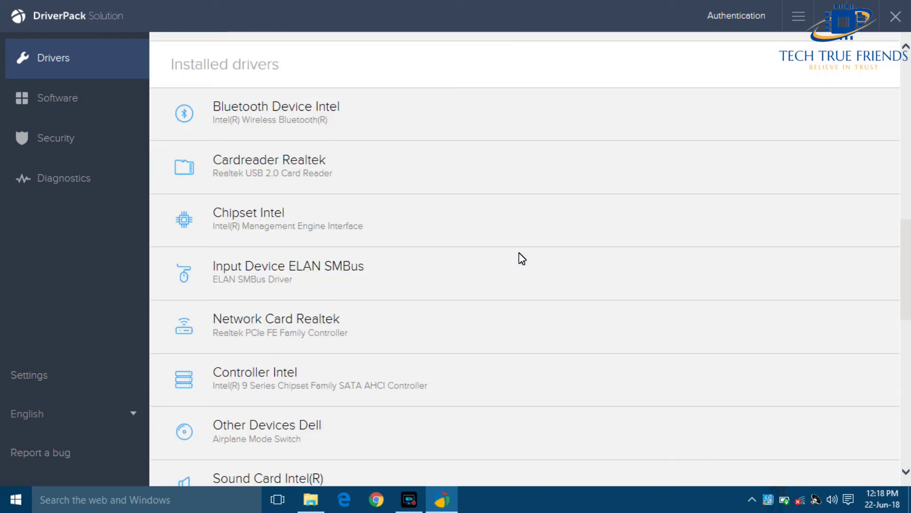
scroll(519, 252, down, 6)
scroll(520, 252, up, 15)
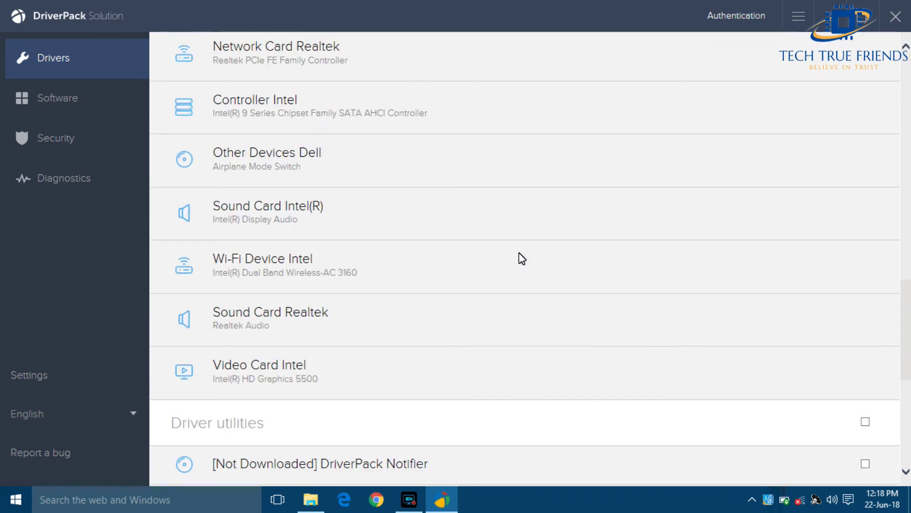
scroll(519, 253, up, 12)
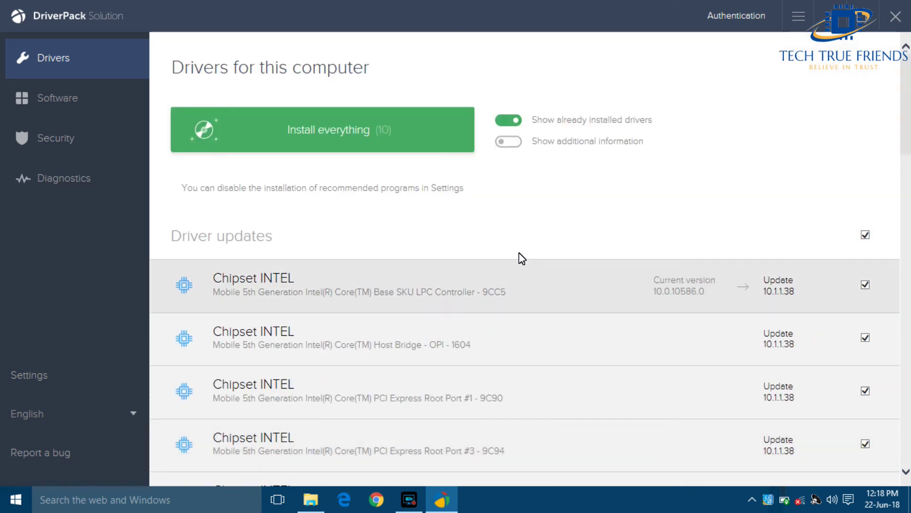
scroll(519, 253, down, 10)
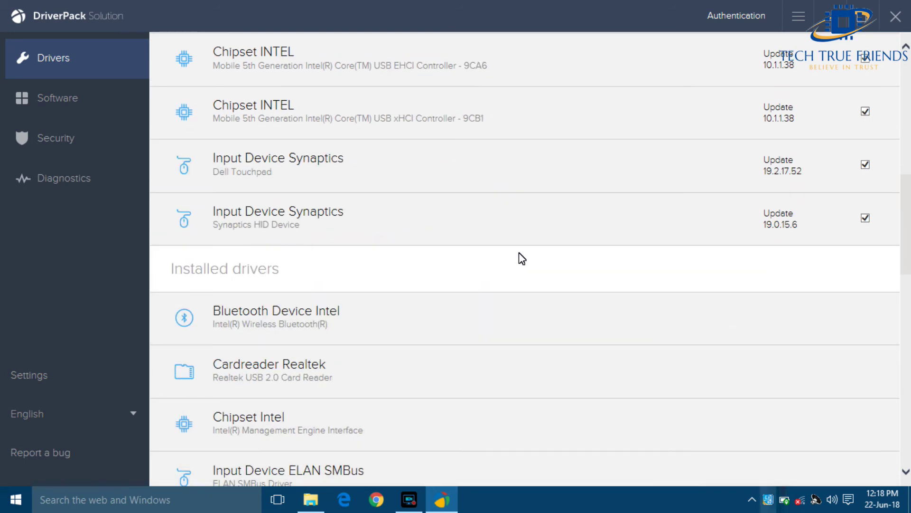
- Move the Bluetooth icon from the hidden notification icons into the visible taskbar notification area
click(751, 499)
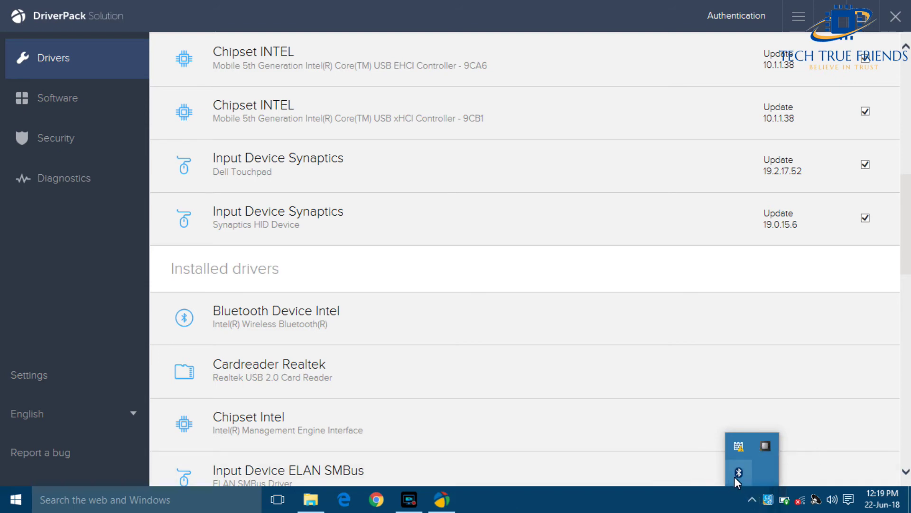
drag(737, 474, 802, 500)
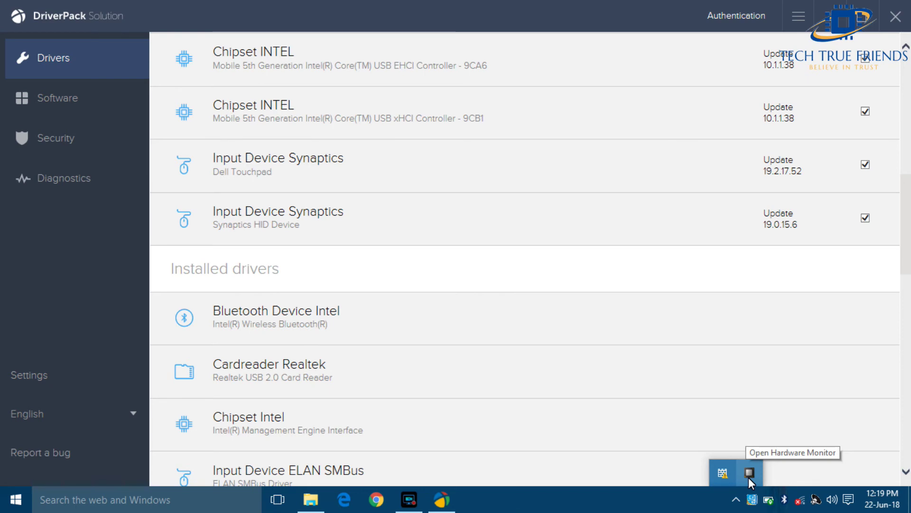
scroll(563, 329, up, 8)
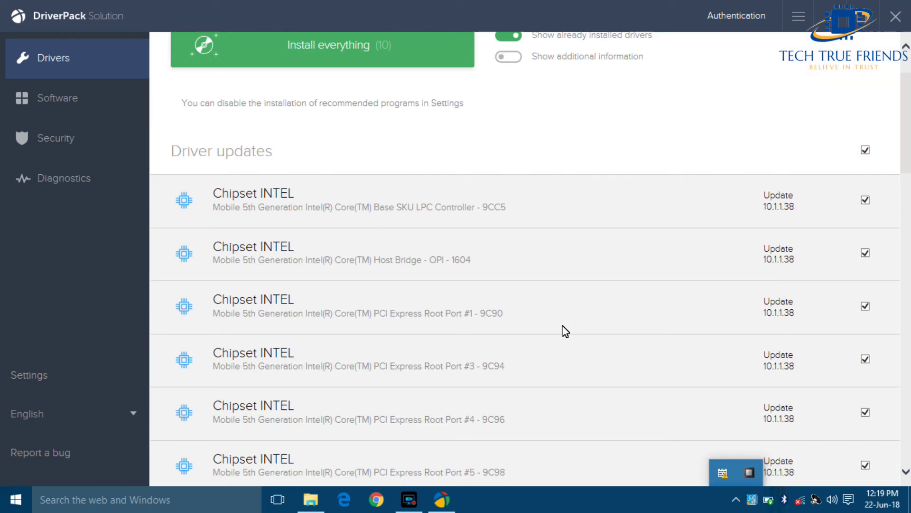
scroll(565, 331, up, 2)
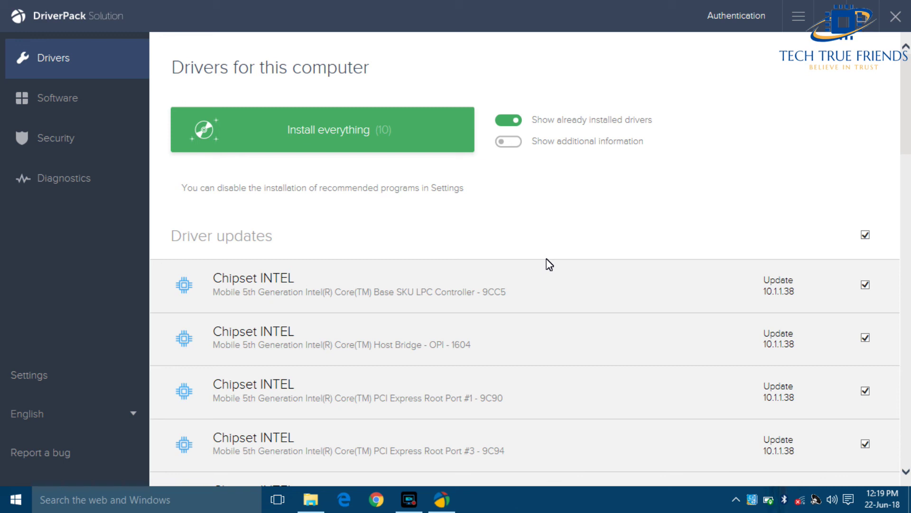
scroll(549, 264, down, 1)
scroll(549, 264, up, 1)
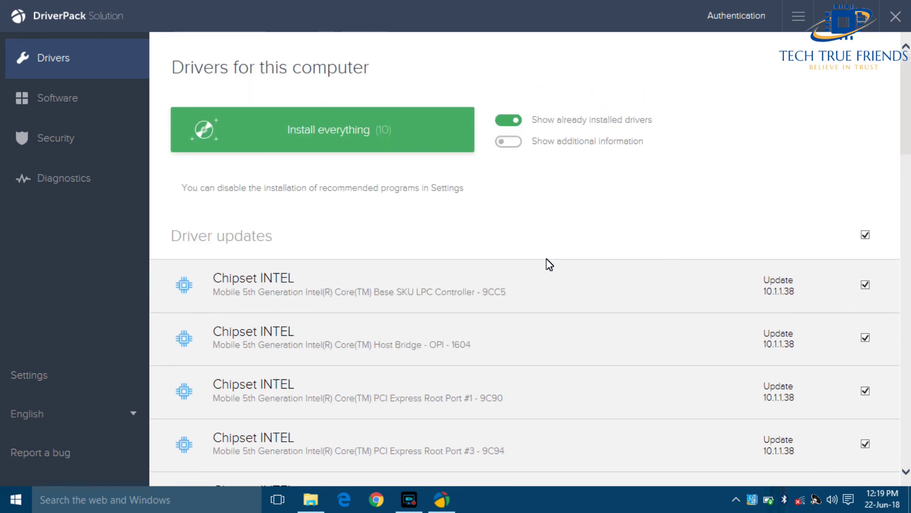